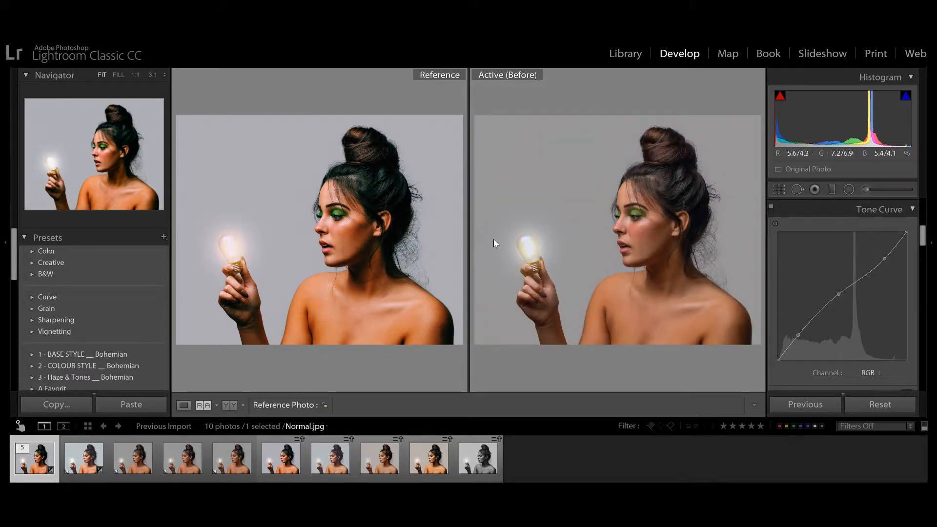
# - On Normal.jpg / Copy 2, shape the Blue tone curve into an S with lowered shadows and highlights raised to about 76.9 / 83.1 %
pyautogui.press('\\')
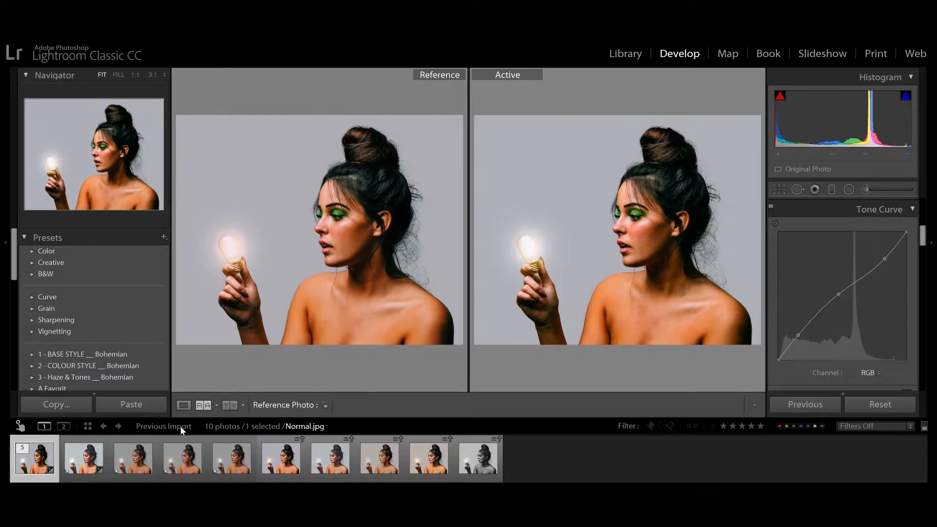
pyautogui.click(151, 449)
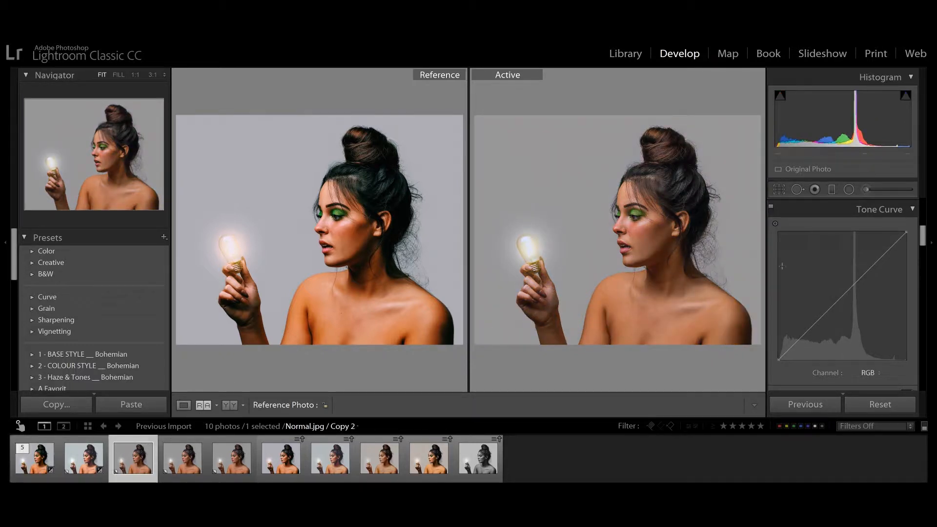
pyautogui.click(869, 372)
pyautogui.click(852, 419)
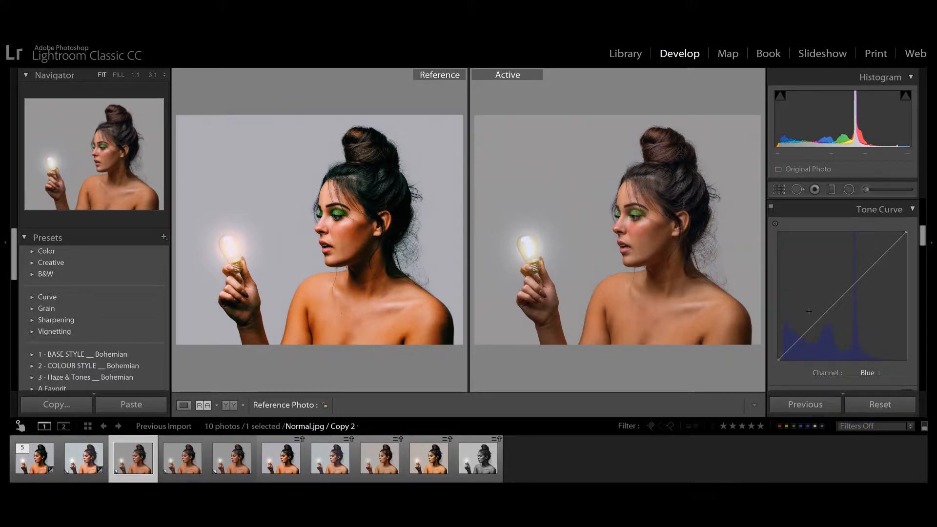
pyautogui.moveTo(805, 333); pyautogui.dragTo(806, 347)
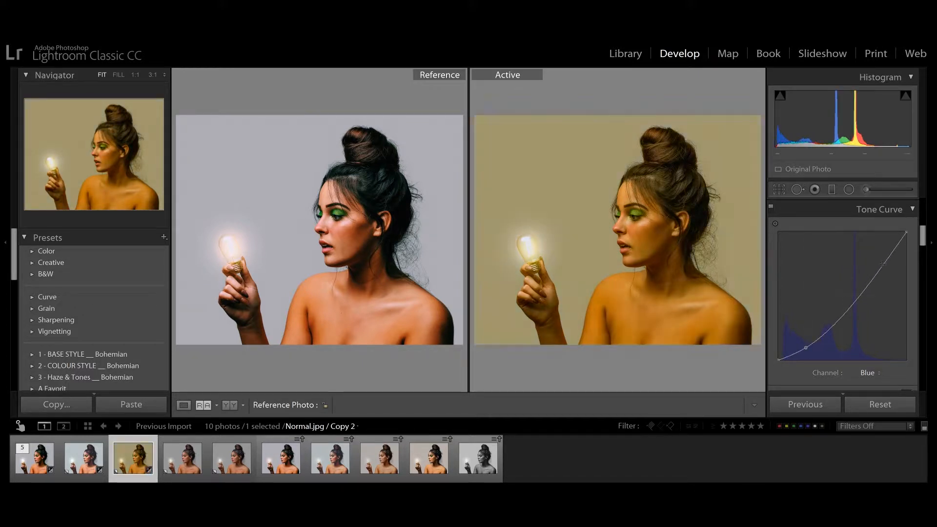
pyautogui.moveTo(883, 262); pyautogui.dragTo(877, 251)
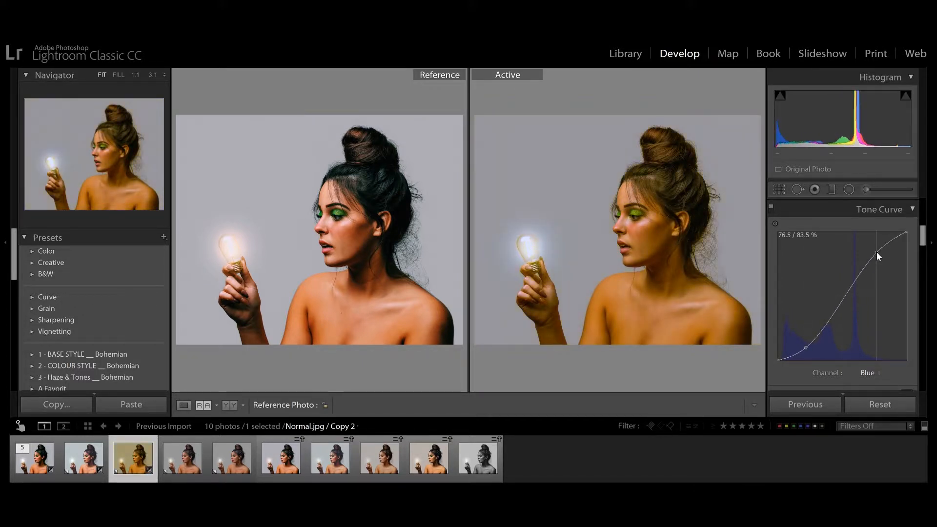
pyautogui.moveTo(876, 252); pyautogui.dragTo(877, 253)
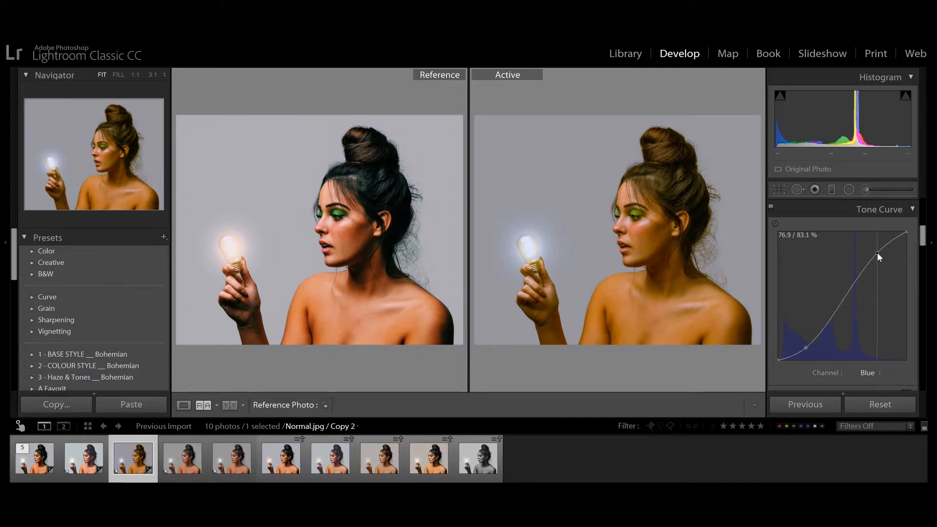
# - Shape the Green tone curve into an S with lowered shadows and a highlight point at about 72.5 / 82.7 %
pyautogui.click(867, 372)
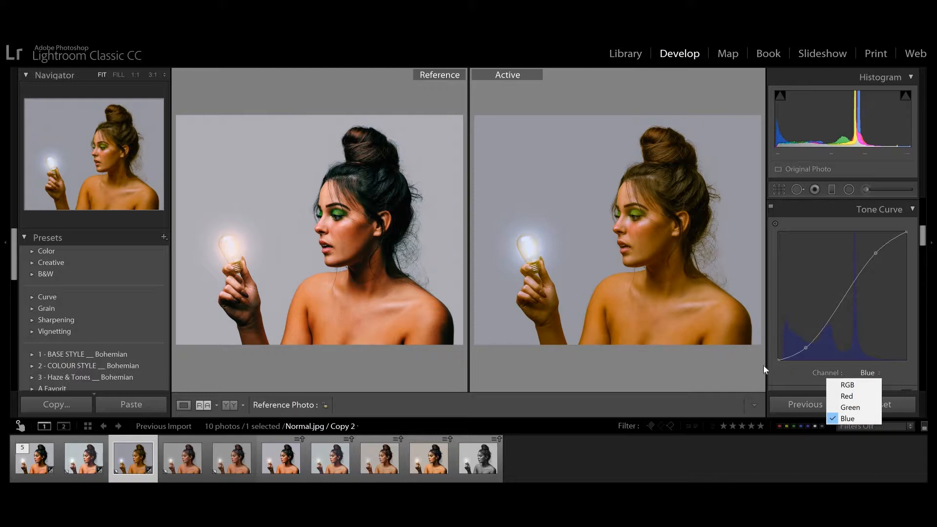
pyautogui.click(849, 407)
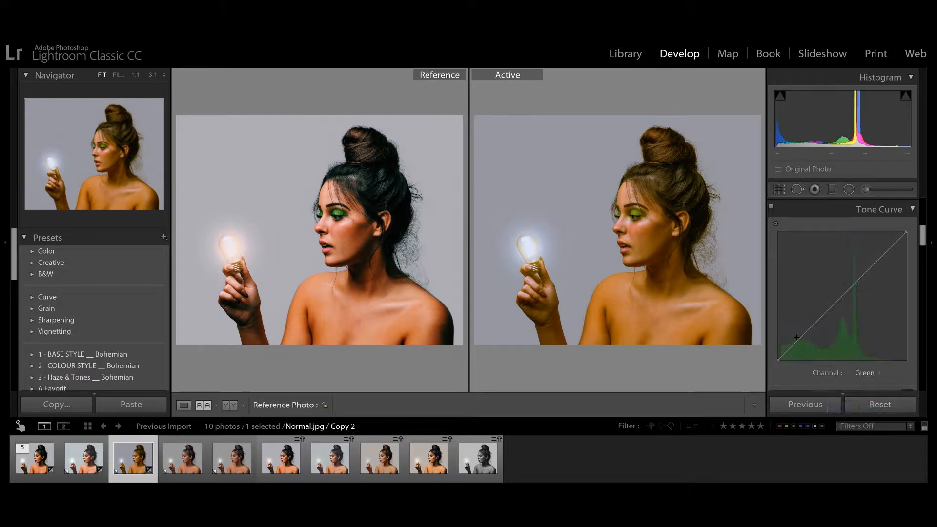
pyautogui.moveTo(801, 336); pyautogui.dragTo(803, 347)
pyautogui.moveTo(873, 269); pyautogui.dragTo(871, 253)
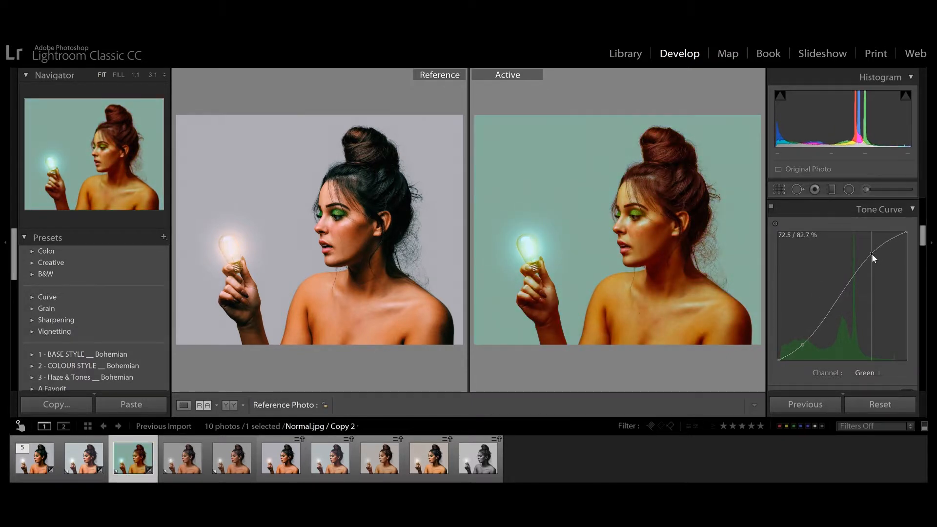
# - Shape the Red tone curve into an S with raised highlights and a shadow point at about 18.4 / 9.4 %
pyautogui.click(865, 373)
pyautogui.click(850, 397)
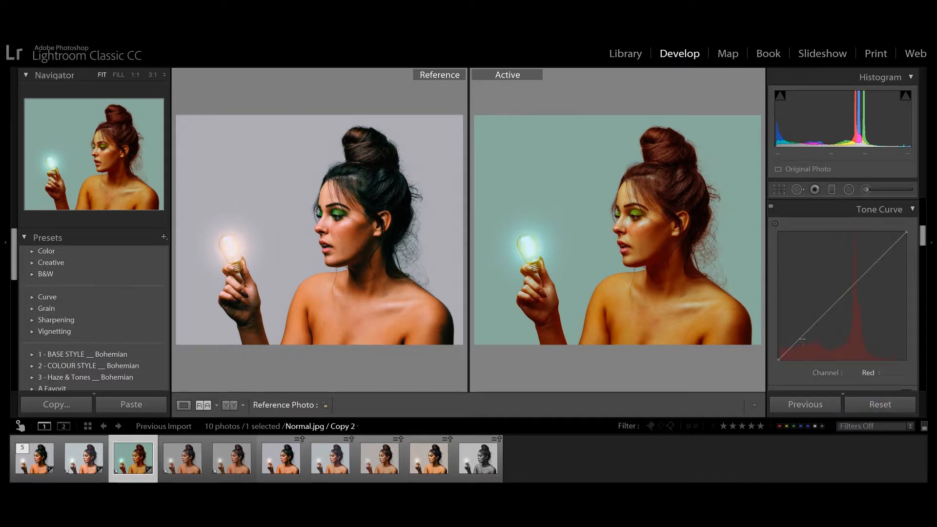
pyautogui.moveTo(800, 341); pyautogui.dragTo(800, 345)
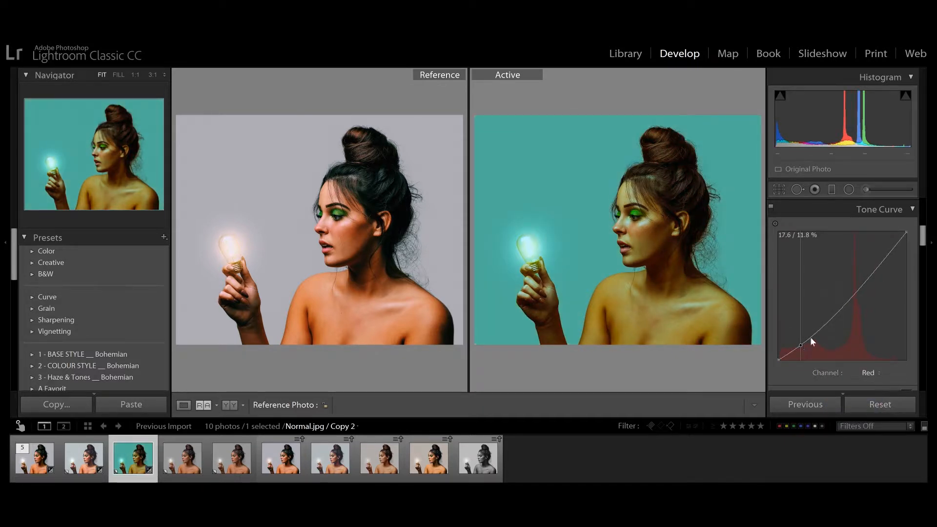
pyautogui.moveTo(870, 270); pyautogui.dragTo(871, 259)
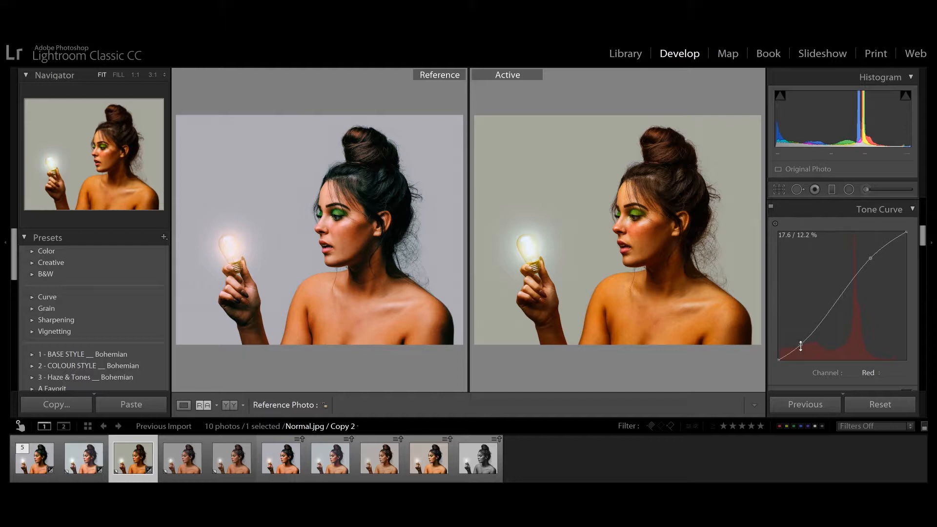
pyautogui.moveTo(801, 344); pyautogui.dragTo(801, 346)
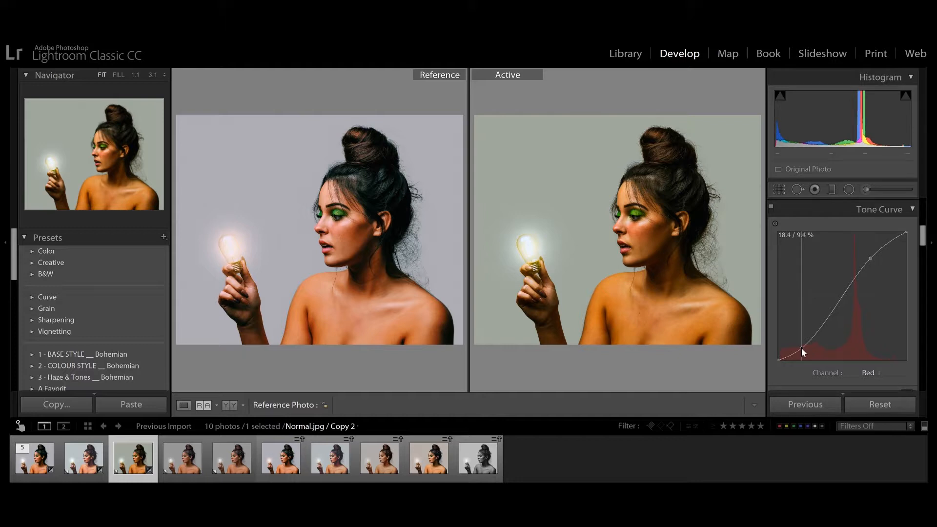
# - Slightly lower the shadow point of the Green tone curve
pyautogui.click(868, 373)
pyautogui.click(849, 407)
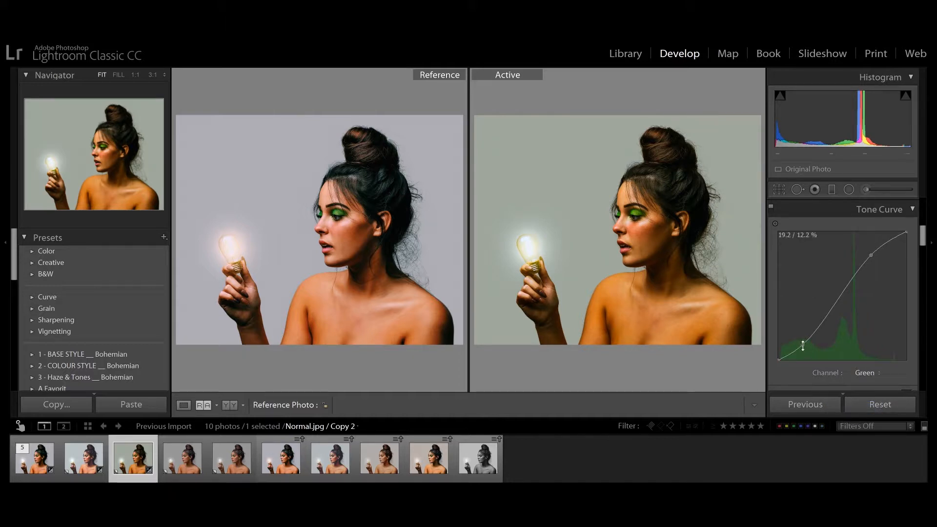
pyautogui.moveTo(803, 346); pyautogui.dragTo(803, 345)
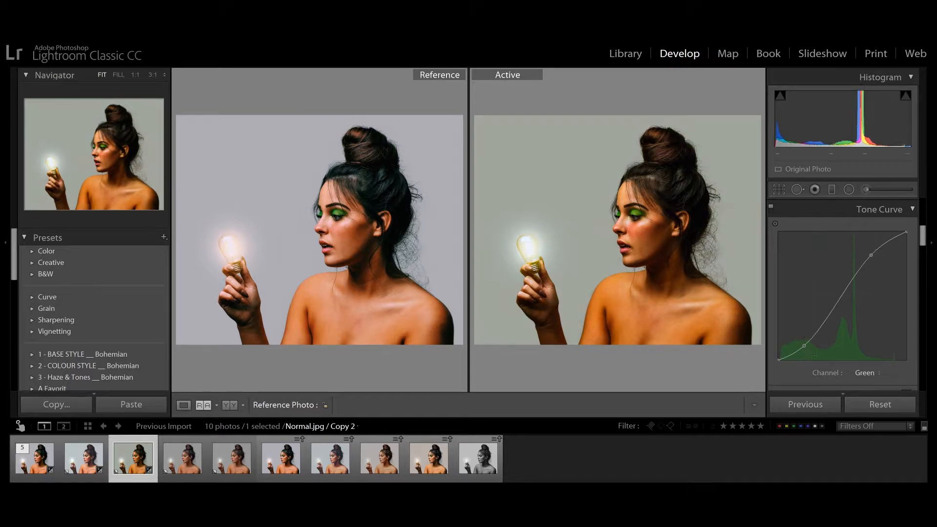
# - Raise the Blue tone curve's shadow point and set its highlight point to about 75.7 / 84.3 %
pyautogui.click(864, 372)
pyautogui.click(849, 417)
pyautogui.moveTo(807, 348); pyautogui.dragTo(805, 342)
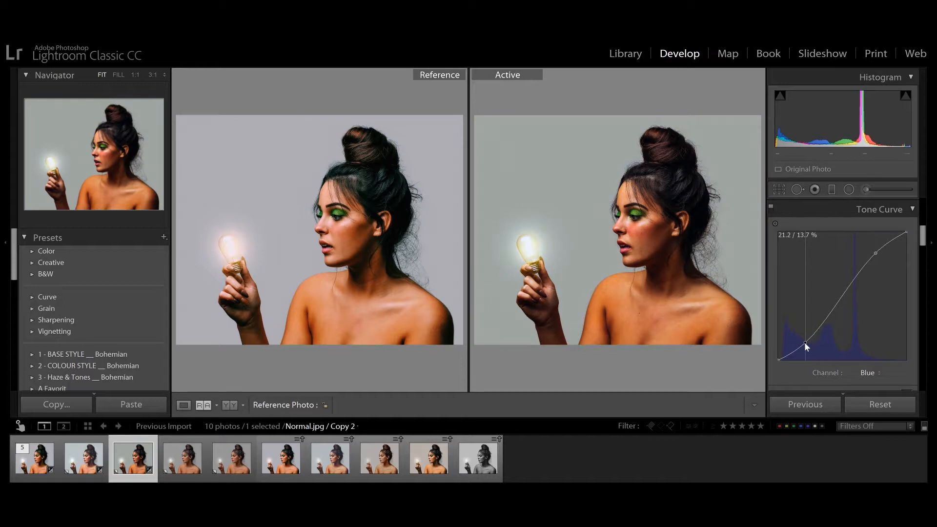
pyautogui.moveTo(805, 342); pyautogui.dragTo(804, 341)
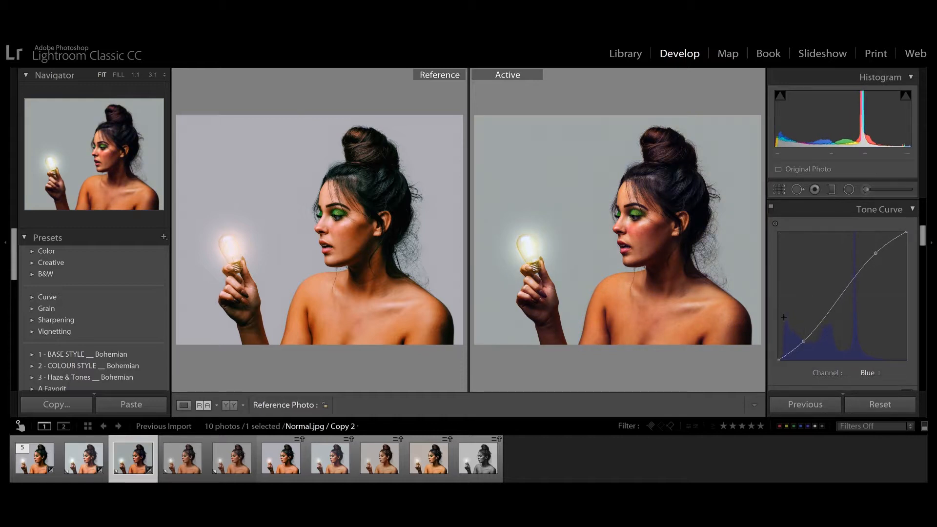
pyautogui.moveTo(804, 342); pyautogui.dragTo(804, 341)
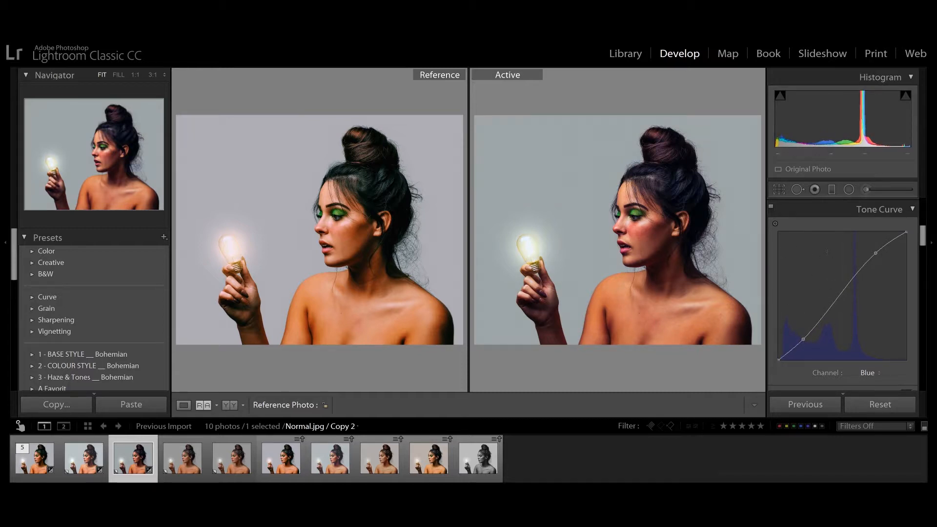
pyautogui.click(876, 252)
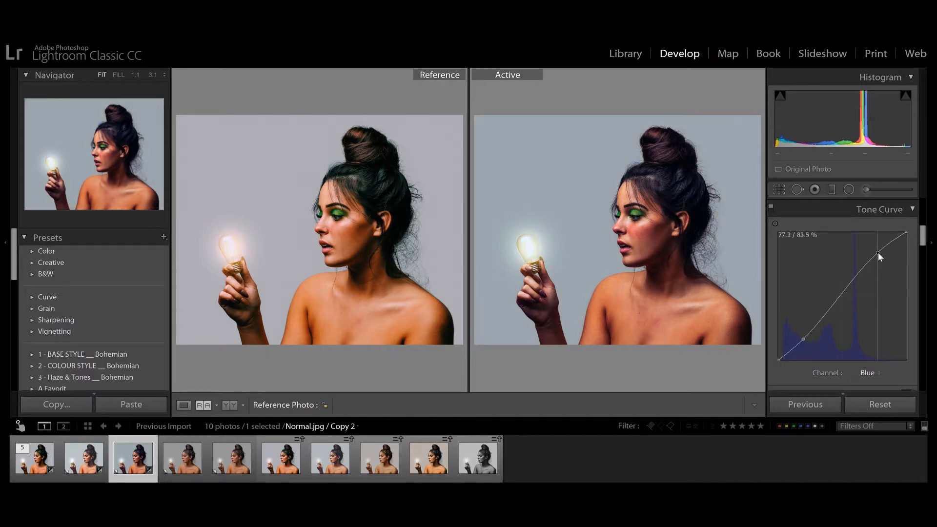
pyautogui.moveTo(877, 253); pyautogui.dragTo(875, 251)
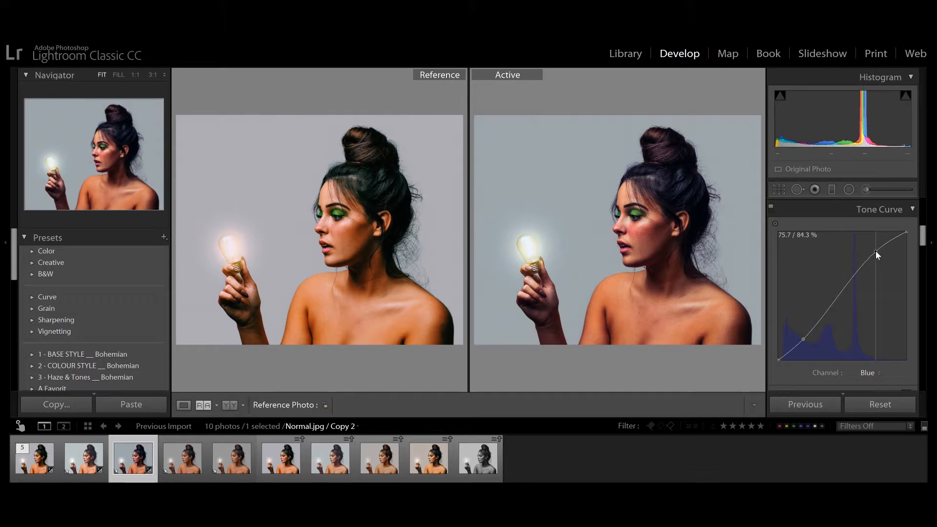
# - Move the Green curve's highlight point to about 73.3 / 83.1 % and fine-tune the Red curve's highlight point
pyautogui.click(867, 373)
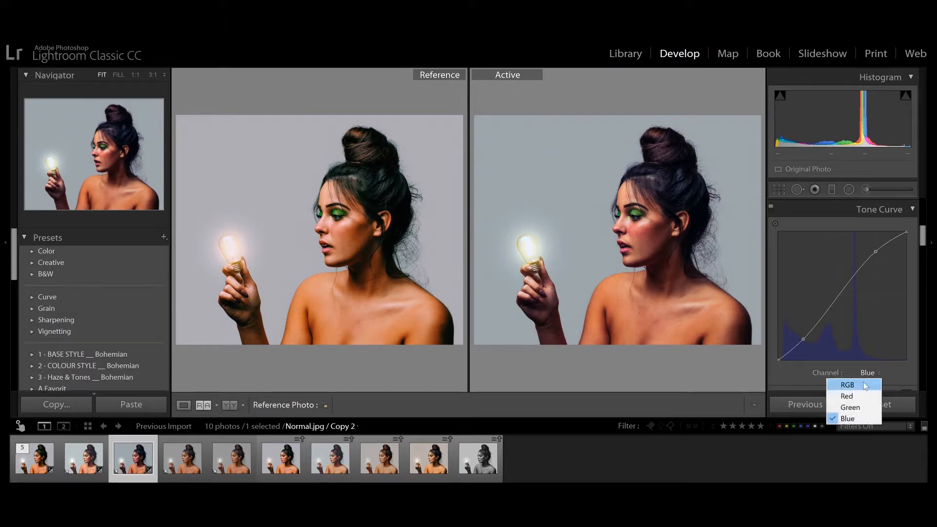
pyautogui.click(854, 408)
pyautogui.moveTo(870, 251); pyautogui.dragTo(872, 252)
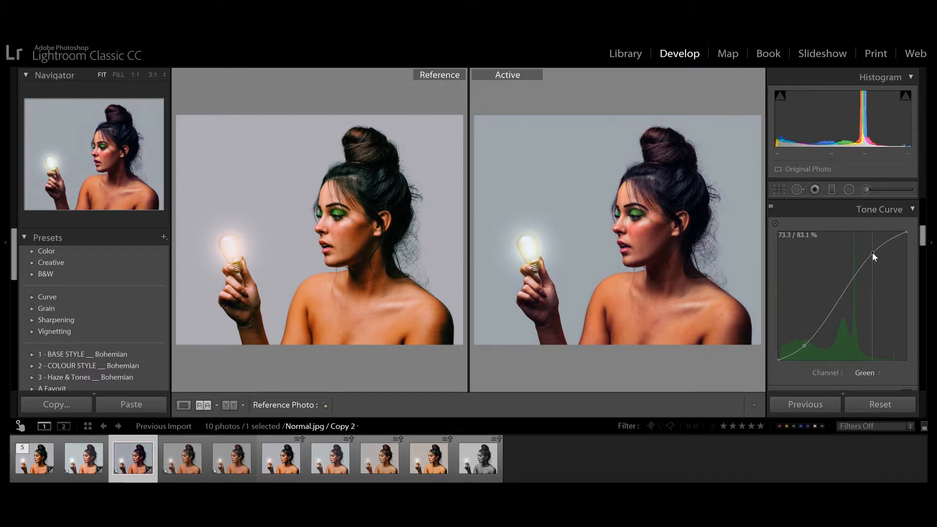
pyautogui.click(865, 375)
pyautogui.click(857, 395)
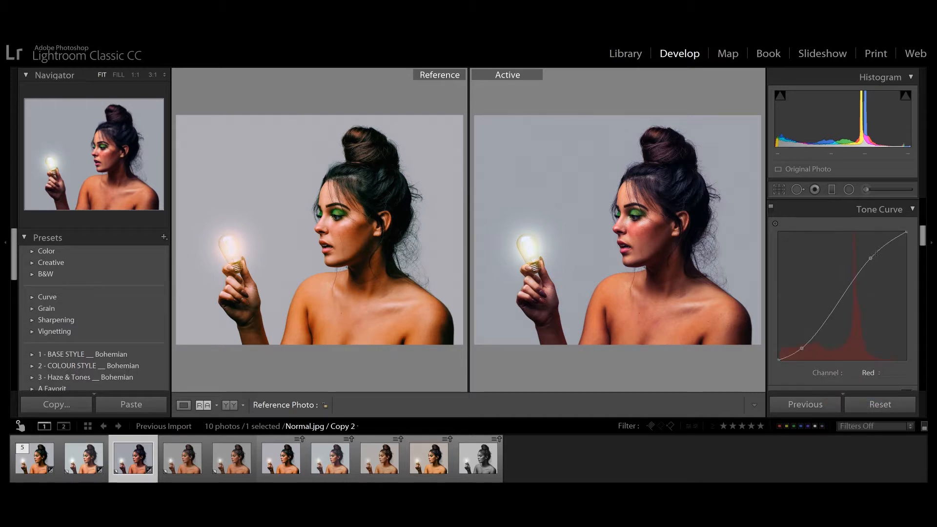
pyautogui.moveTo(871, 258); pyautogui.dragTo(868, 259)
# - Raise the Green curve's shadow point and fine-tune the Blue curve's shadow point
pyautogui.click(869, 372)
pyautogui.click(855, 396)
pyautogui.moveTo(804, 346); pyautogui.dragTo(804, 340)
pyautogui.click(866, 373)
pyautogui.click(851, 416)
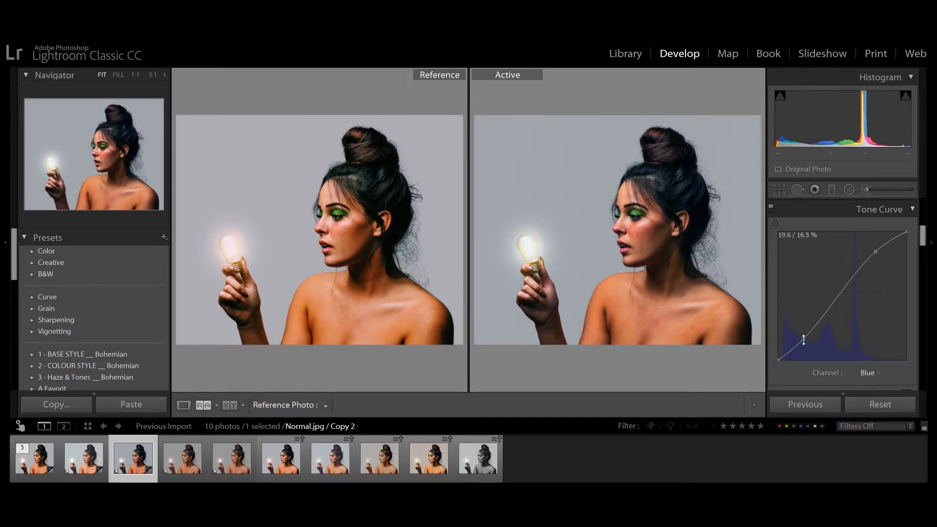
pyautogui.moveTo(803, 341); pyautogui.dragTo(801, 341)
# - Add highlight, midtone and shadow points along the diagonal of the RGB tone curve, undoing the trial move of the shadow point
pyautogui.click(877, 376)
pyautogui.click(829, 383)
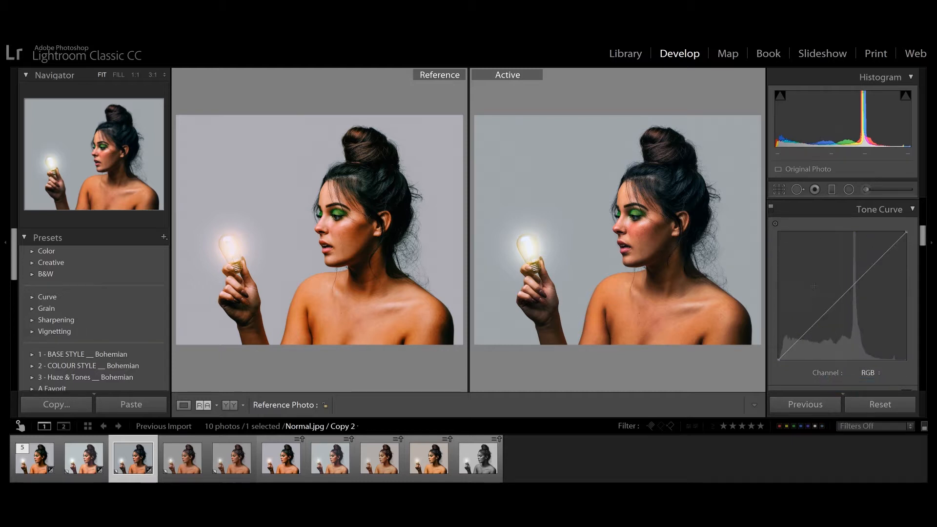
pyautogui.keyDown('alt'); pyautogui.click(874, 261); pyautogui.keyUp('alt')
pyautogui.keyDown('alt'); pyautogui.click(841, 294); pyautogui.keyUp('alt')
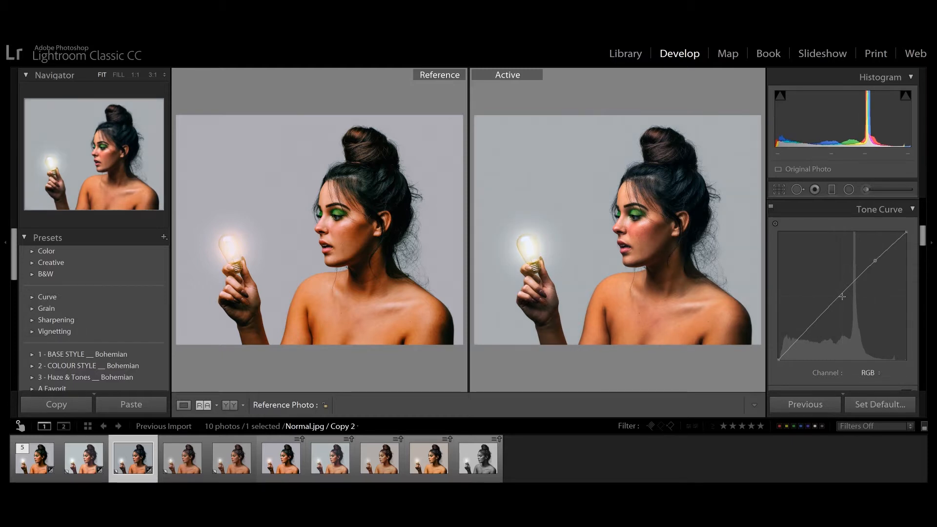
pyautogui.keyDown('alt'); pyautogui.click(809, 327); pyautogui.keyUp('alt')
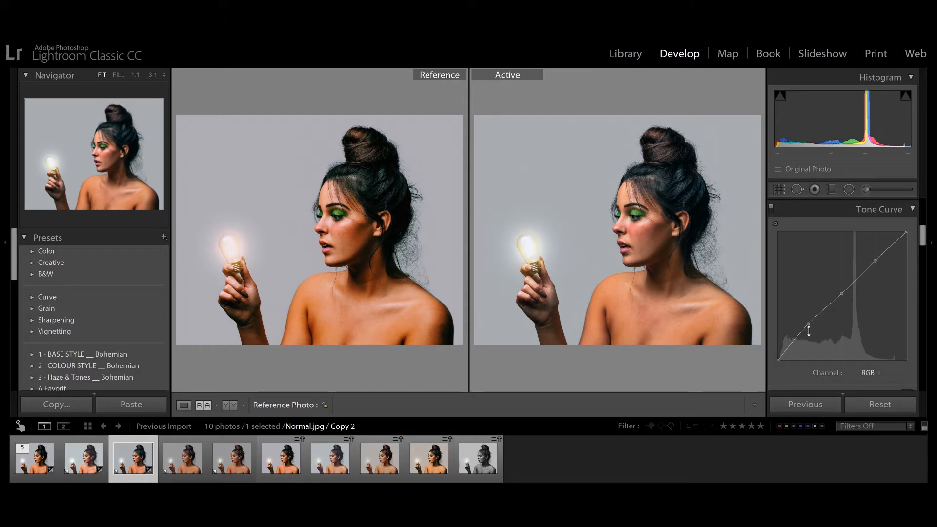
pyautogui.moveTo(808, 326); pyautogui.dragTo(816, 322)
pyautogui.hotkey('ctrl', 'z')
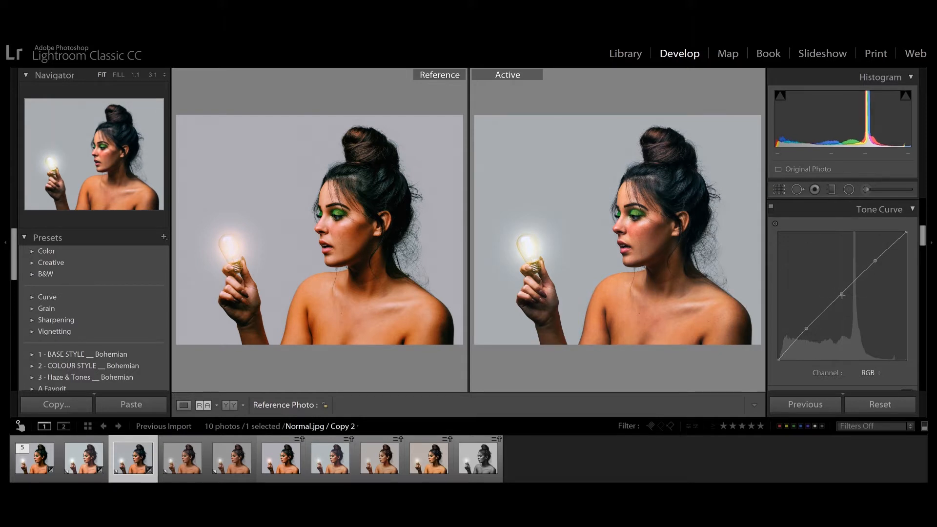
# - Lower the RGB curve's highlight point to about 76.5 / 74.5 %, raise the midtone point and shift the shadow point slightly darker
pyautogui.moveTo(842, 293); pyautogui.dragTo(841, 292)
pyautogui.moveTo(878, 265); pyautogui.dragTo(877, 264)
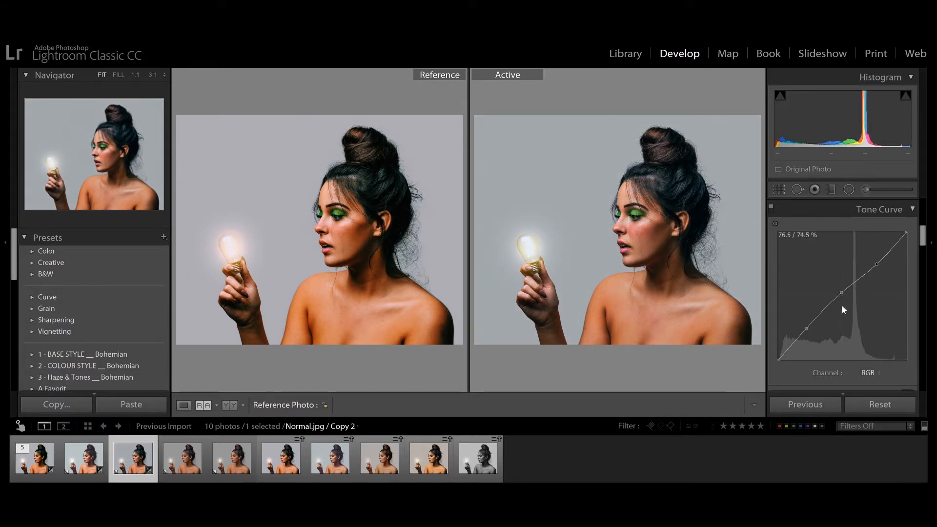
pyautogui.moveTo(842, 293); pyautogui.dragTo(845, 290)
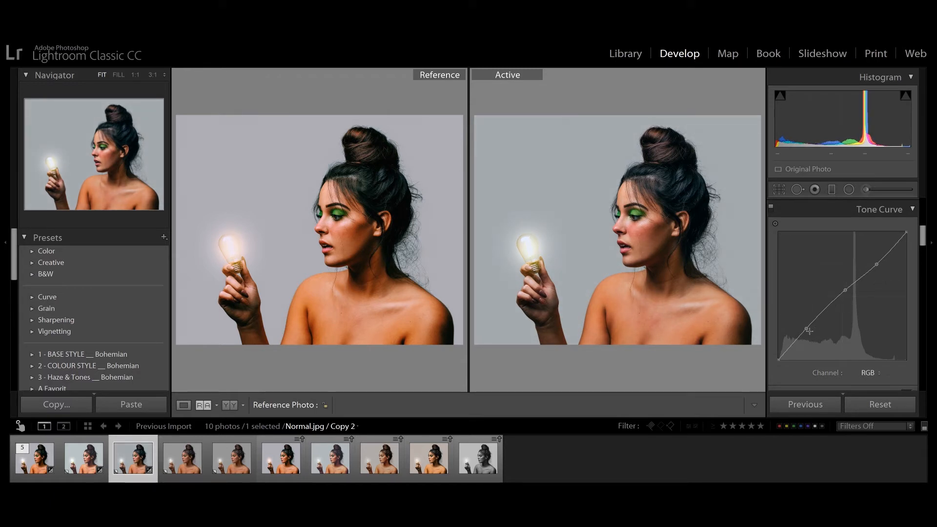
pyautogui.moveTo(806, 328); pyautogui.dragTo(809, 328)
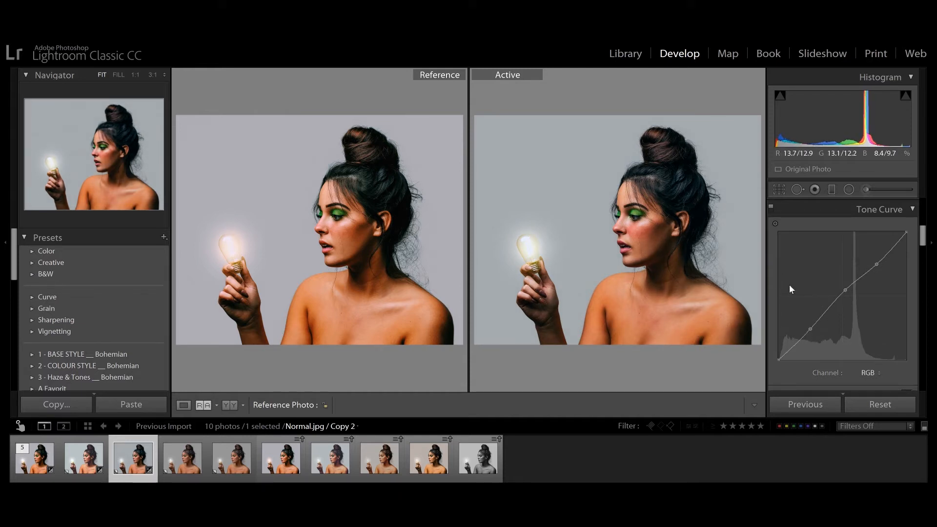
# - Check the Red tone curve and slightly lower the Blue tone curve's shadow point
pyautogui.click(863, 375)
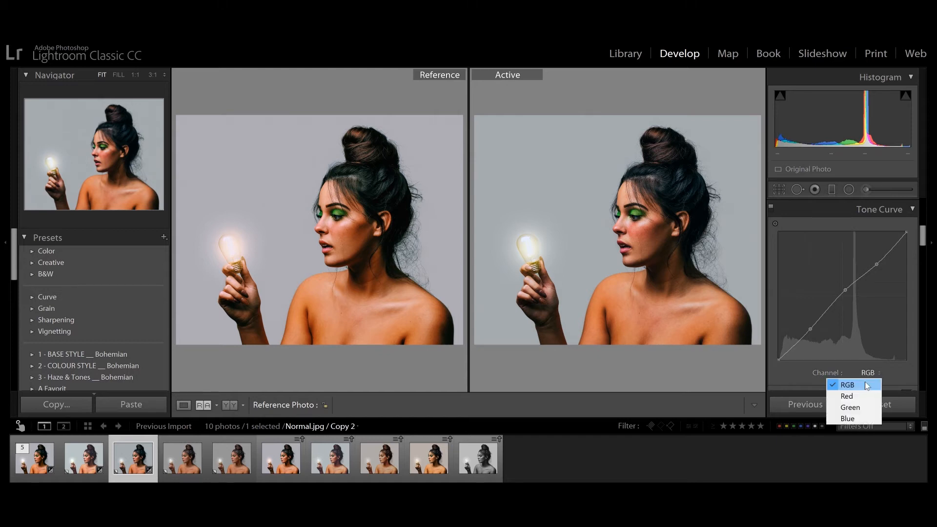
pyautogui.click(840, 392)
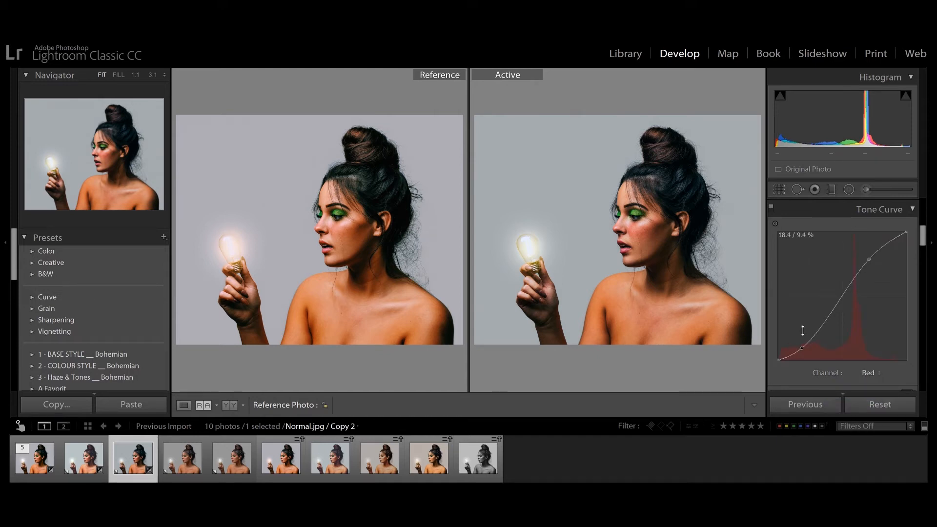
pyautogui.click(861, 372)
pyautogui.click(849, 418)
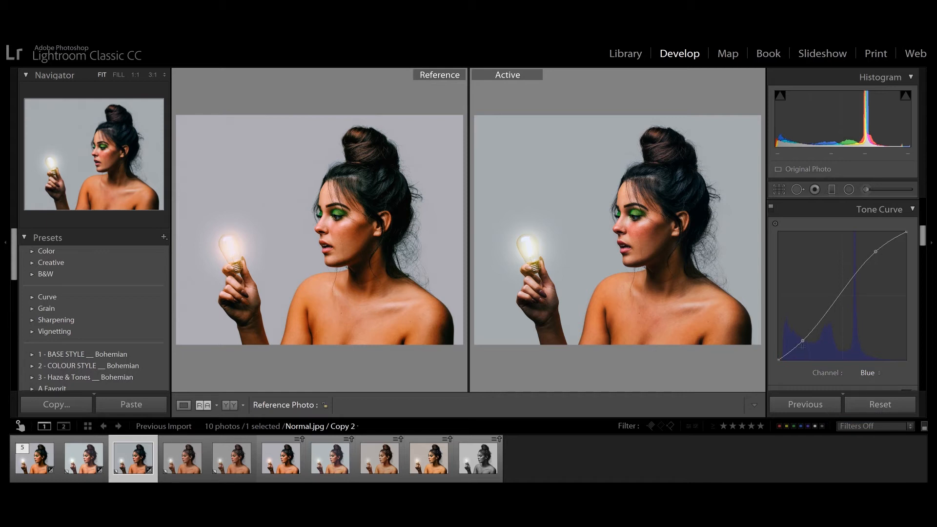
pyautogui.moveTo(802, 347); pyautogui.dragTo(803, 341)
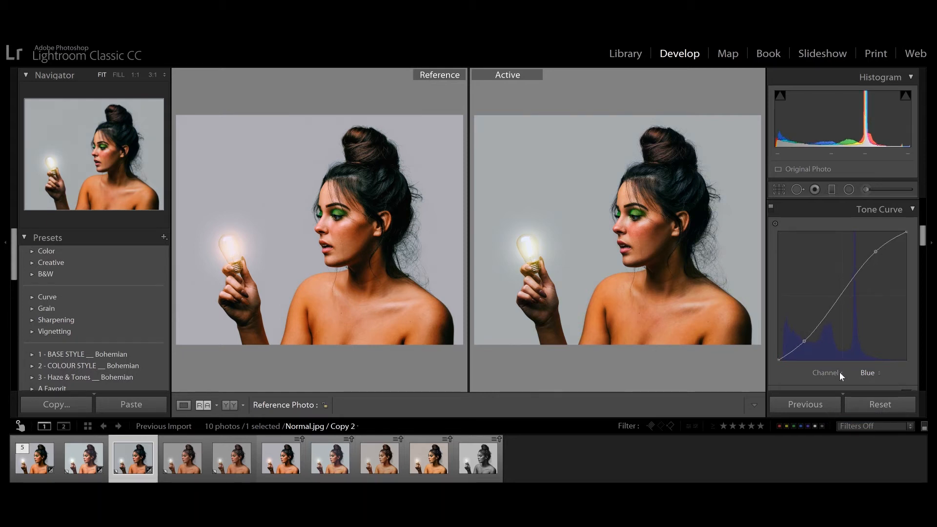
# - Raise the Blue curve's highlight point to about 74.9 / 86.3 % and slightly raise the Red curve's highlight and shadow points
pyautogui.moveTo(875, 252); pyautogui.dragTo(875, 249)
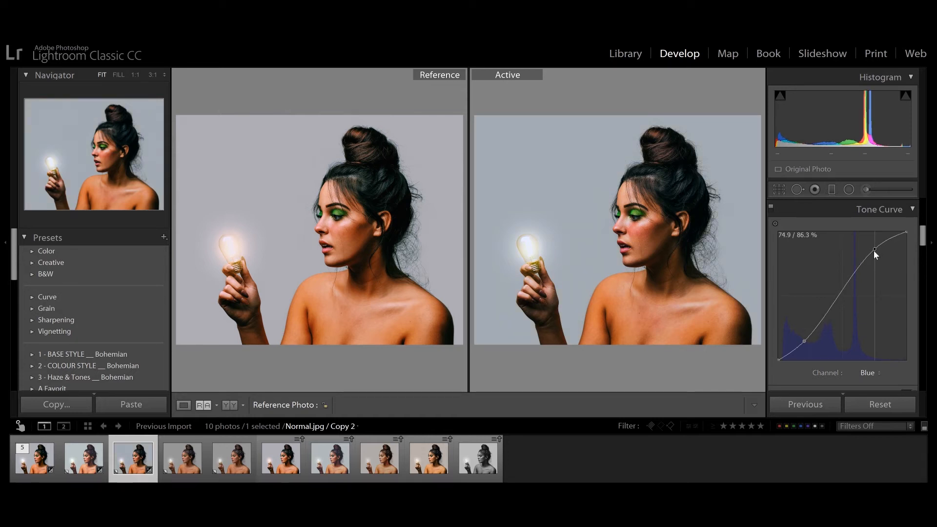
pyautogui.click(870, 373)
pyautogui.click(868, 396)
pyautogui.moveTo(869, 262); pyautogui.dragTo(869, 260)
pyautogui.moveTo(802, 347); pyautogui.dragTo(806, 341)
# - Raise the Green tone curve's highlight point to about 74.1 / 83.1 % and fine-tune its height
pyautogui.click(867, 372)
pyautogui.click(867, 408)
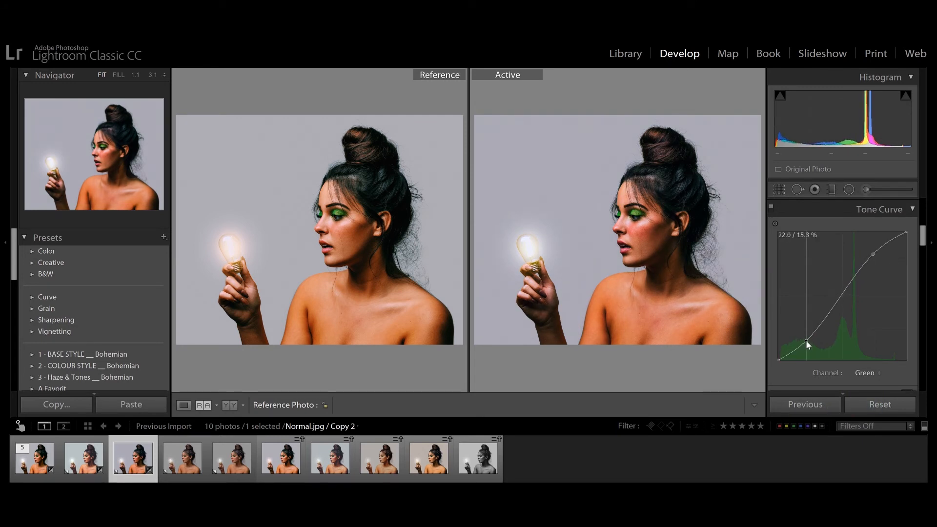
pyautogui.moveTo(873, 254); pyautogui.dragTo(873, 253)
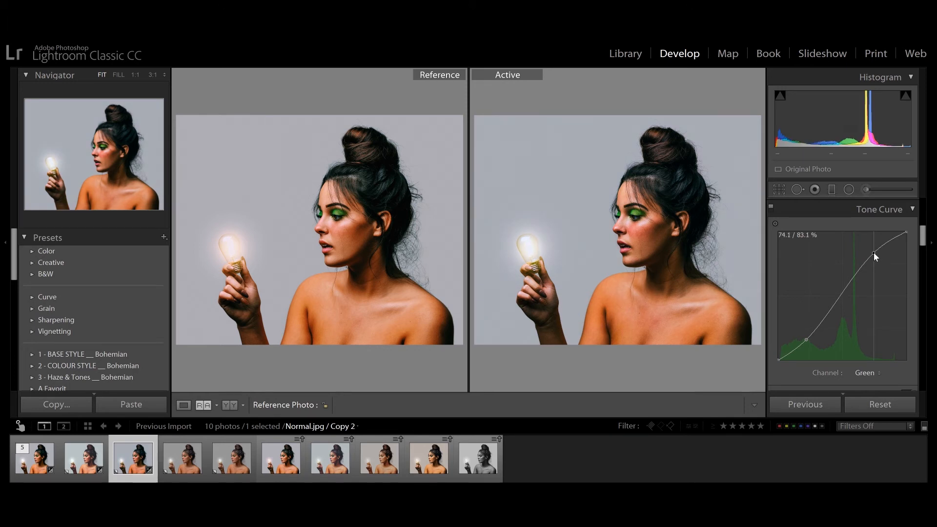
pyautogui.press('alt')
pyautogui.moveTo(873, 252); pyautogui.dragTo(873, 253)
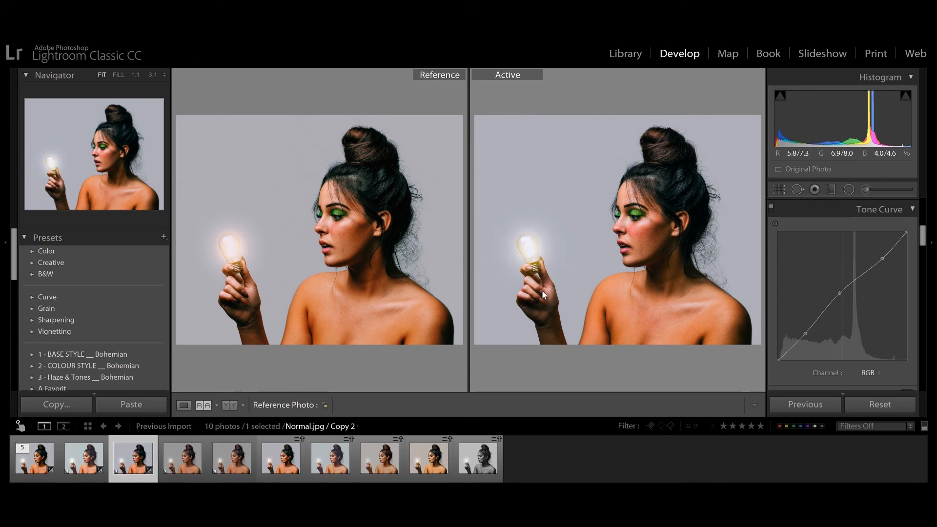
# - Compare the active photo's unedited before state with the current curve edits beside the reference portrait
pyautogui.press('\\')
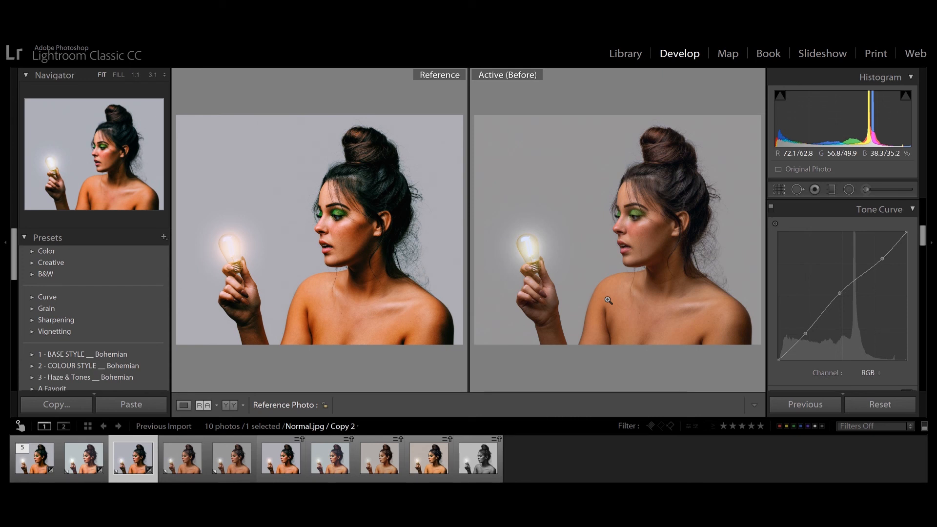
pyautogui.press('\\')
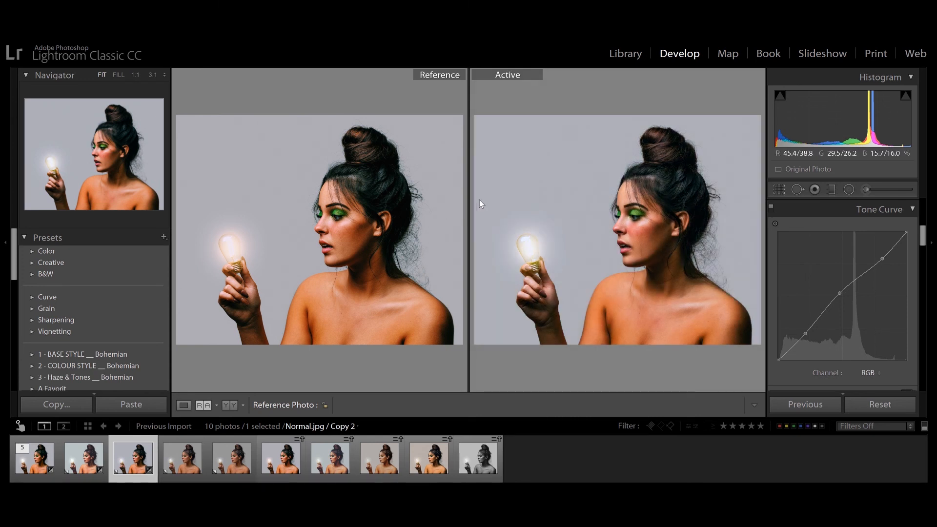